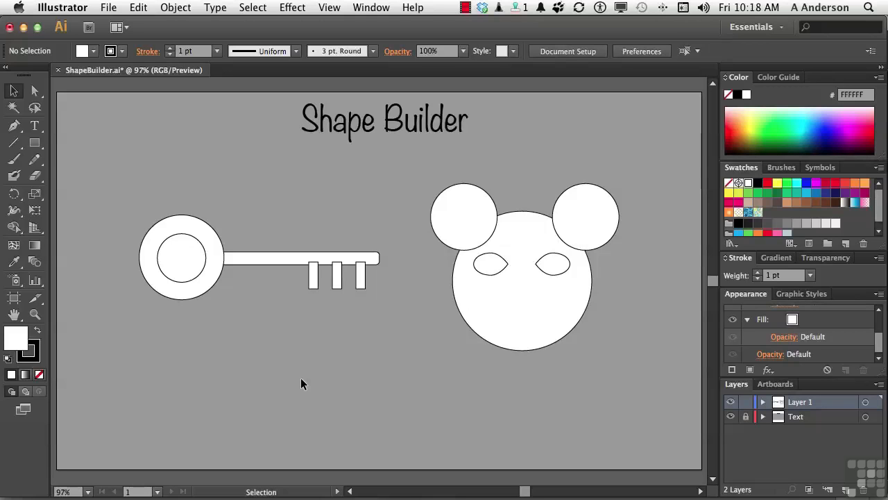
Step: Check the key and mouse pieces by selecting each one, then clear the selection
click(190, 269)
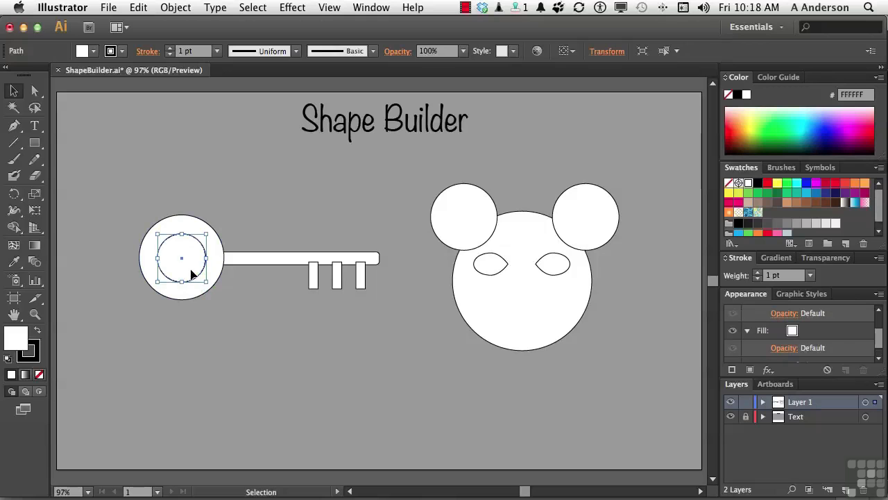
shift+click(206, 276)
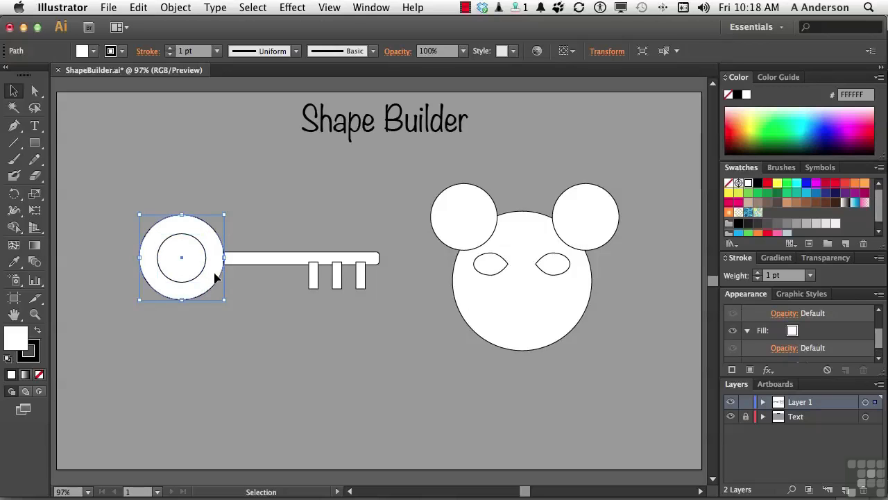
click(242, 258)
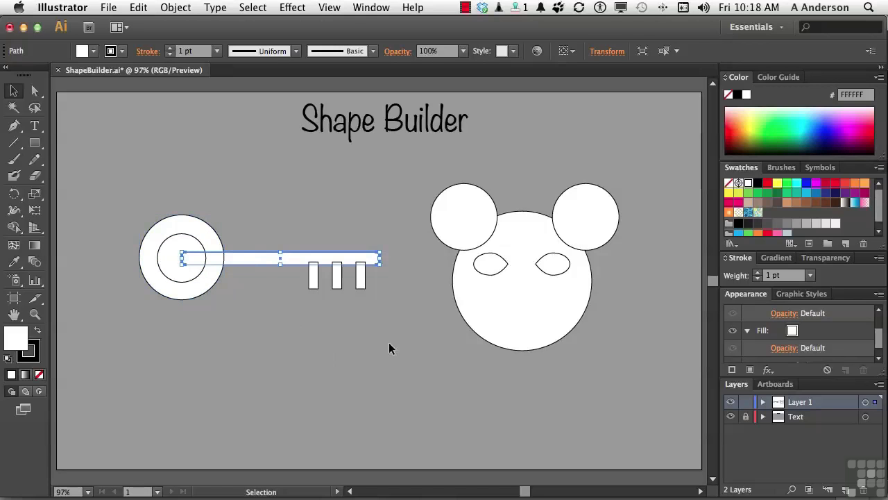
click(458, 240)
click(567, 229)
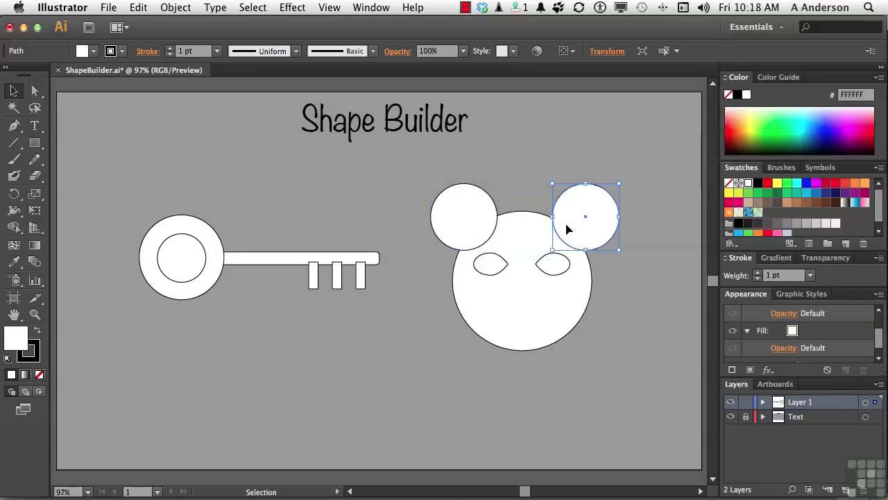
click(541, 314)
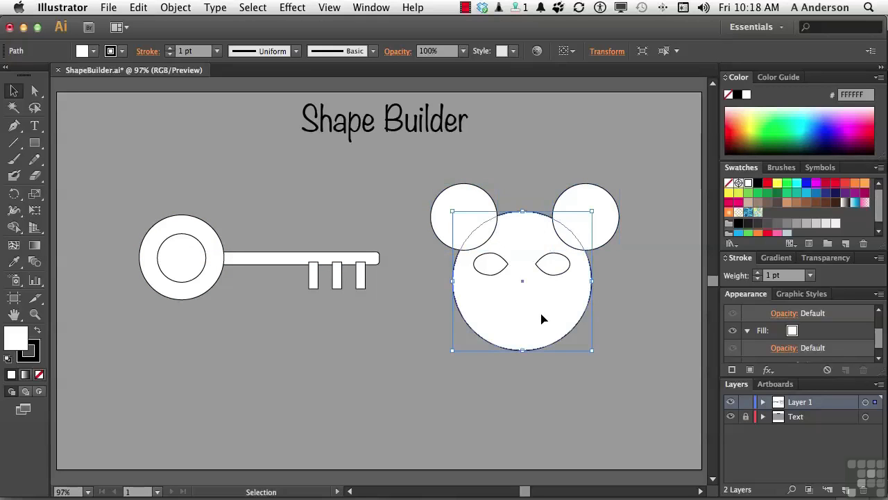
click(393, 330)
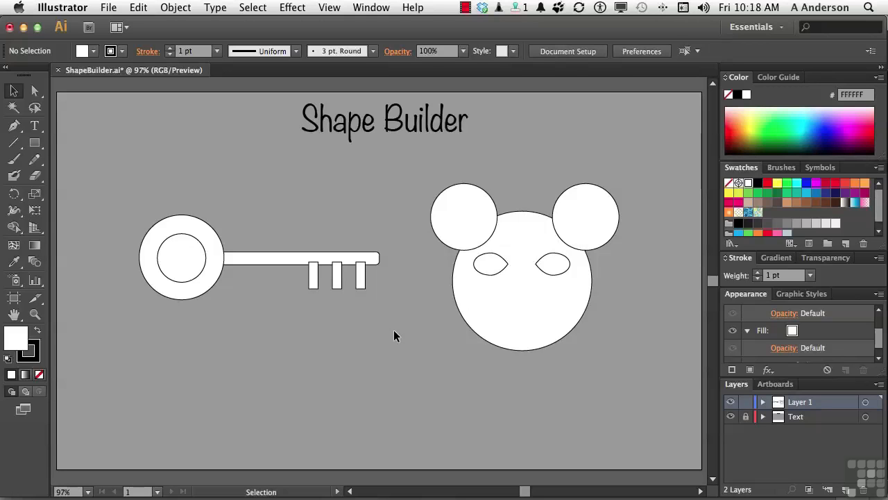
Step: Merge the key's shaft, teeth and ring with Shape Builder, removing the inner shaft piece
drag(105, 195, 391, 340)
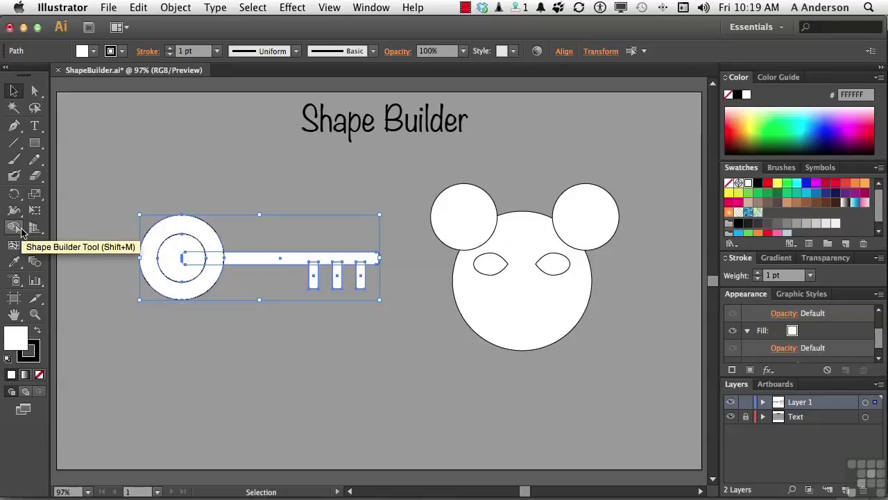
mouse_move(21, 232)
mouse_down()
mouse_move(73, 243)
mouse_move(78, 264)
mouse_move(84, 231)
mouse_up()
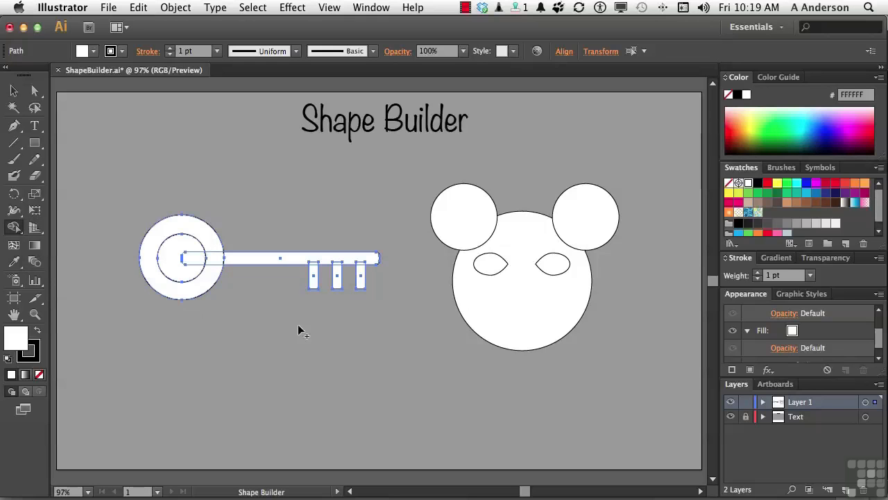
click(339, 265)
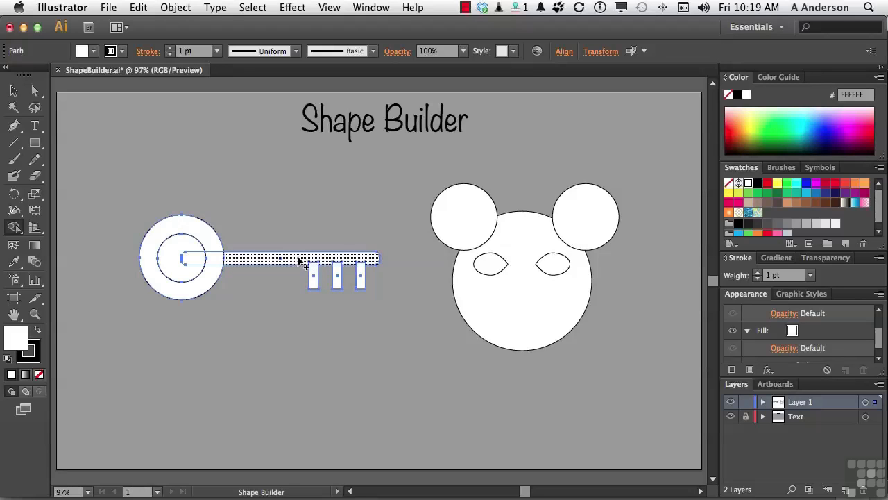
mouse_move(300, 260)
mouse_down()
mouse_move(314, 271)
mouse_move(360, 269)
mouse_up()
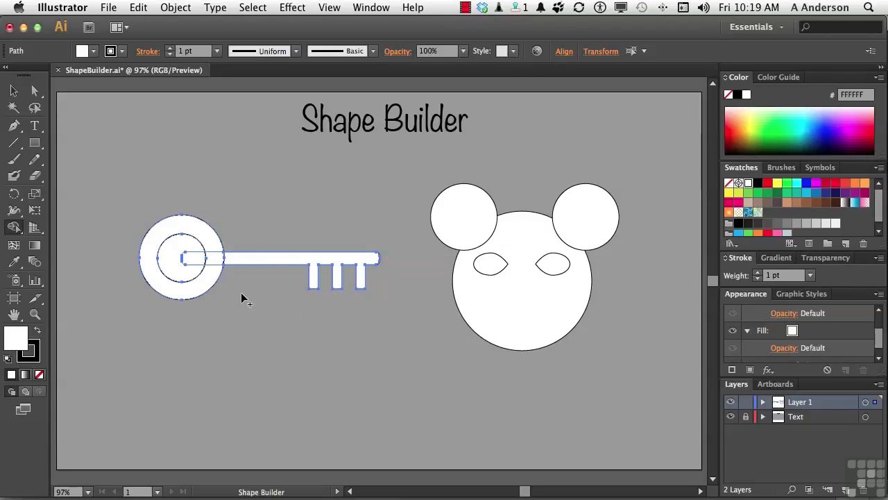
alt+click(193, 258)
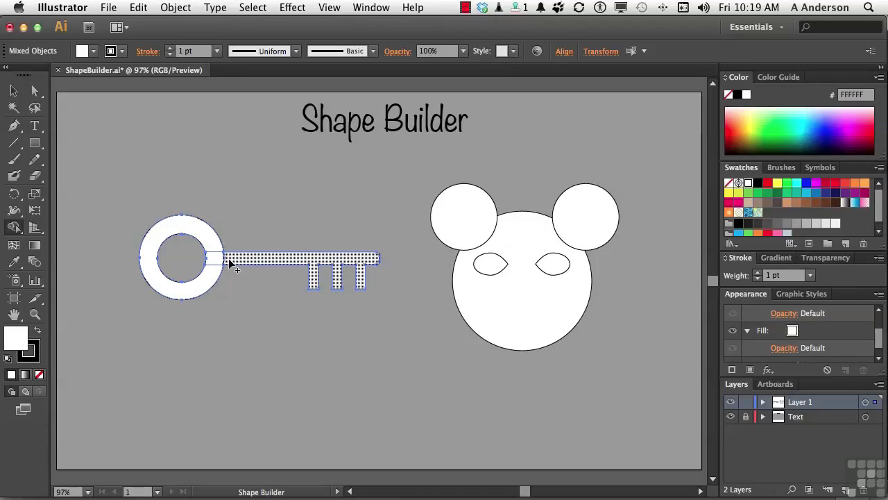
mouse_move(236, 262)
mouse_down()
mouse_move(212, 254)
mouse_move(214, 269)
mouse_up()
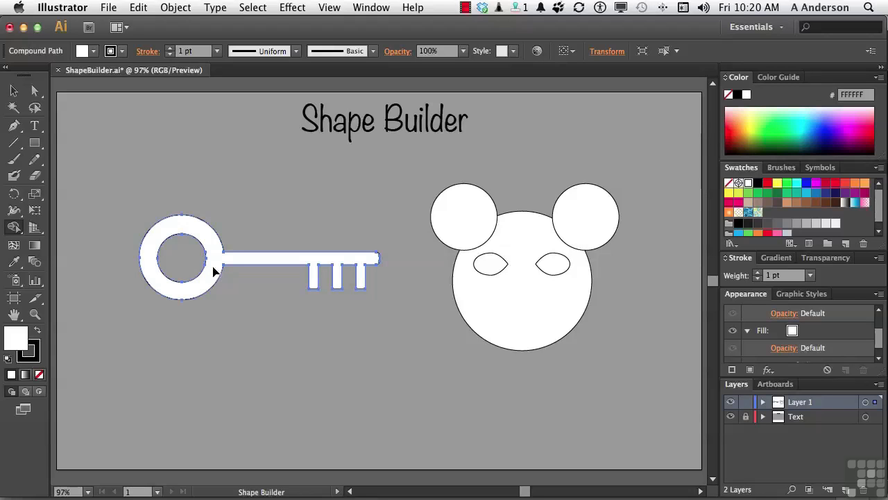
Step: Merge both ears into the mouse face and cut the right eye out as a hole
drag(408, 158, 640, 396)
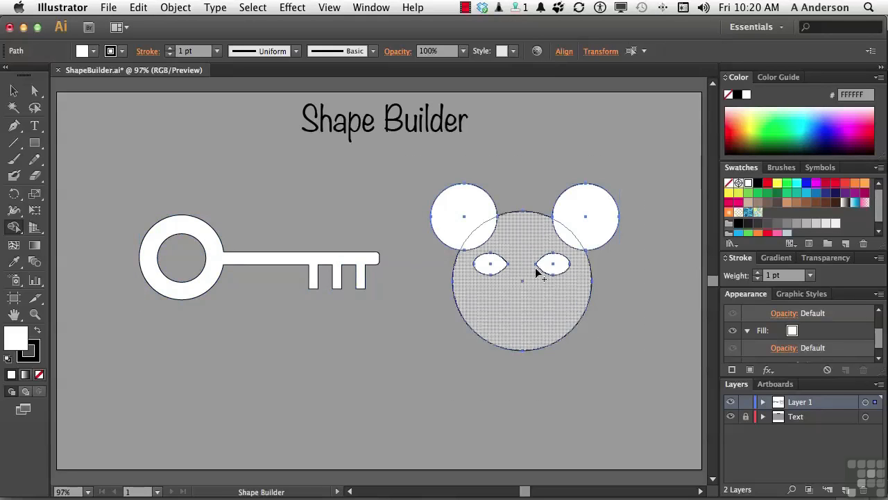
drag(461, 210, 502, 251)
drag(585, 212, 541, 242)
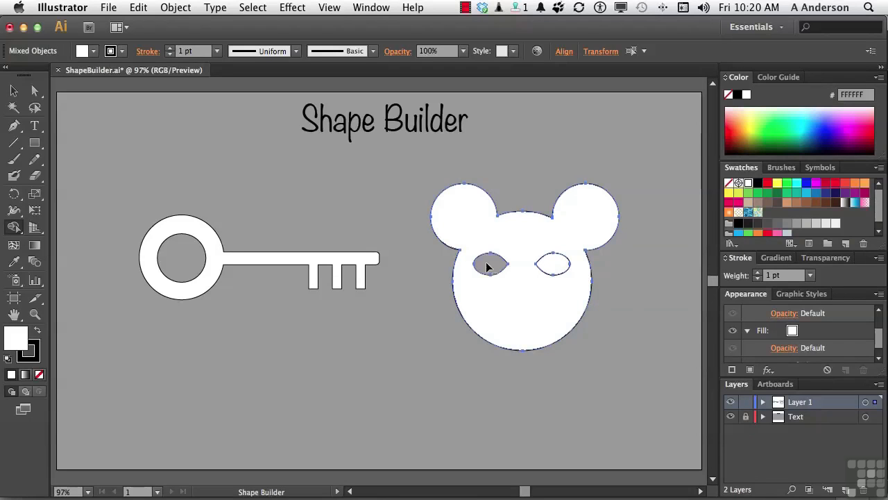
alt+click(551, 268)
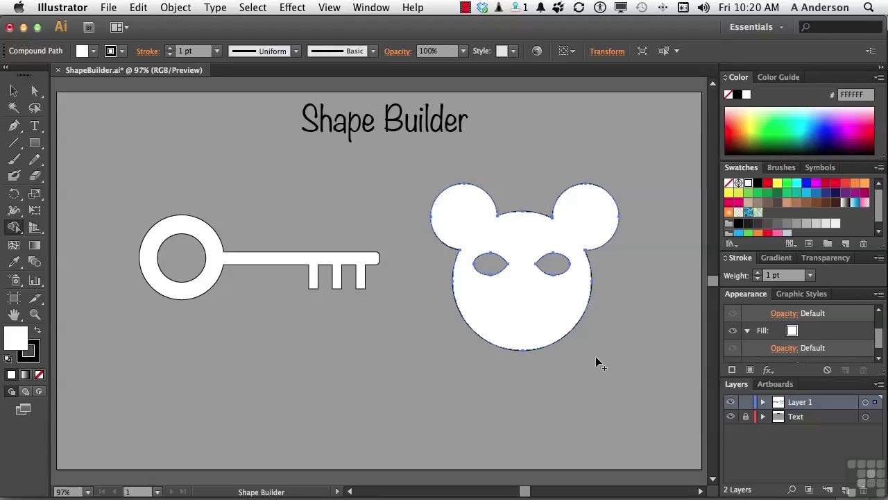
Step: Clear the artboard, then draw a large circle and a small 31 × 54 px rectangle to its right
key(super+a)
key(Delete)
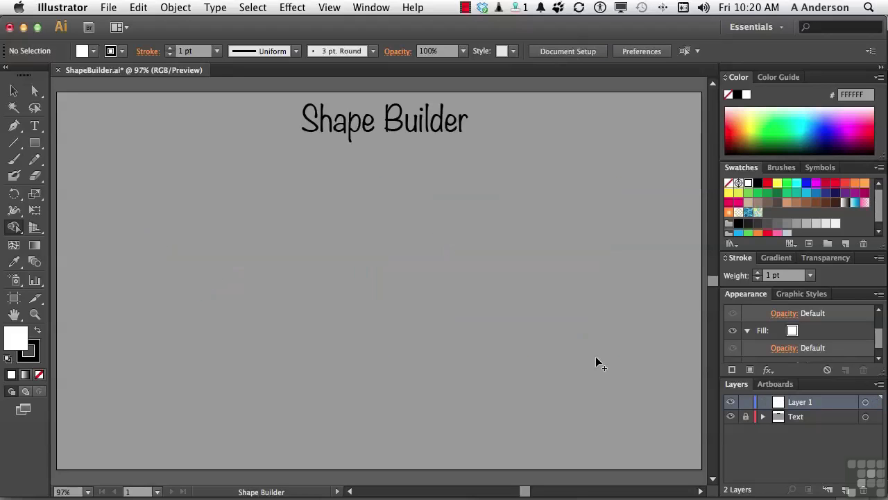
drag(33, 143, 78, 178)
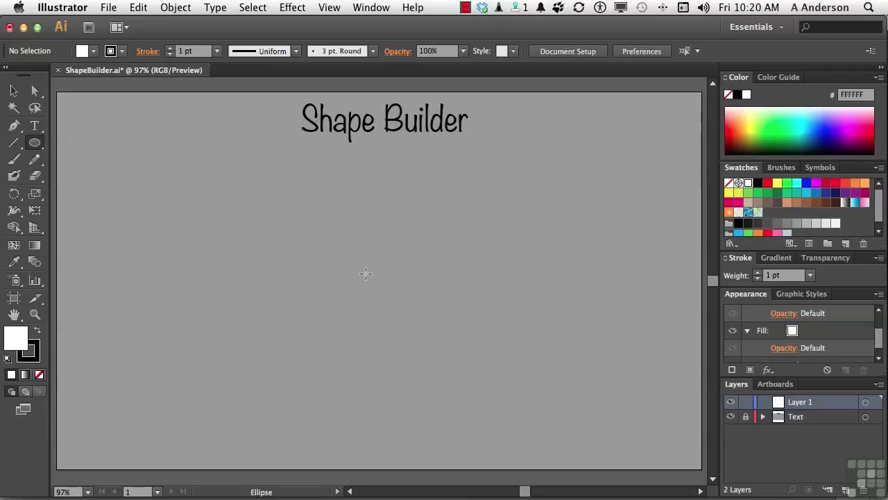
drag(368, 282, 477, 407)
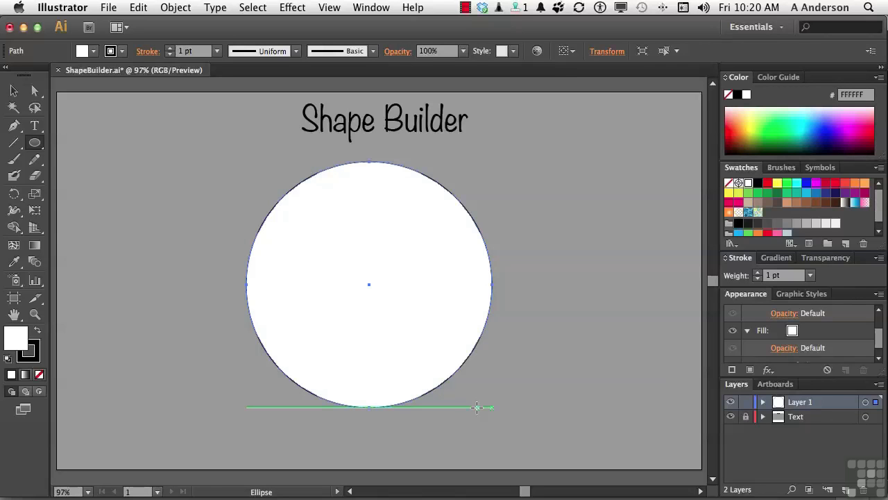
drag(37, 143, 64, 145)
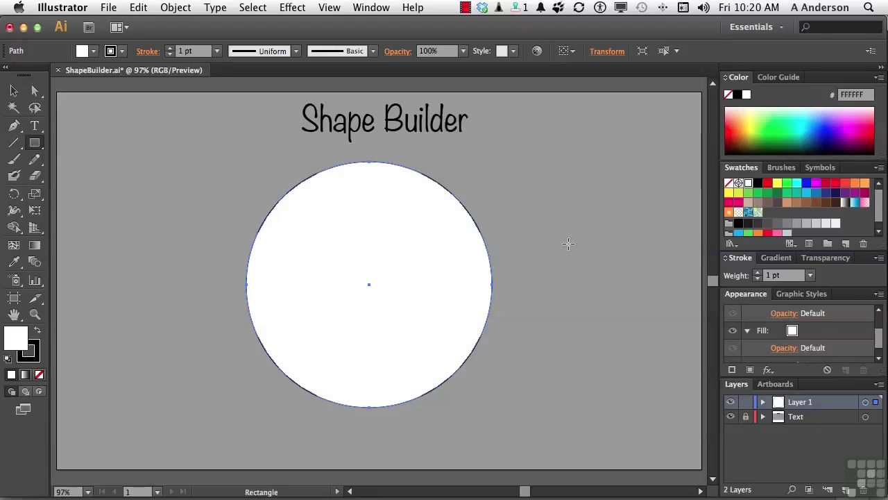
drag(572, 230, 593, 265)
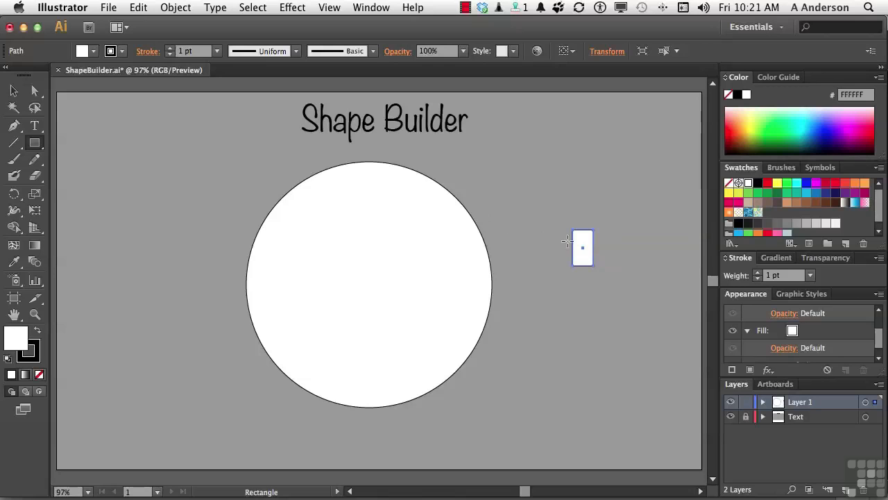
Step: Nudge the rectangle's top corners outward into a tapered tooth and move it onto the circle's top edge
click(34, 89)
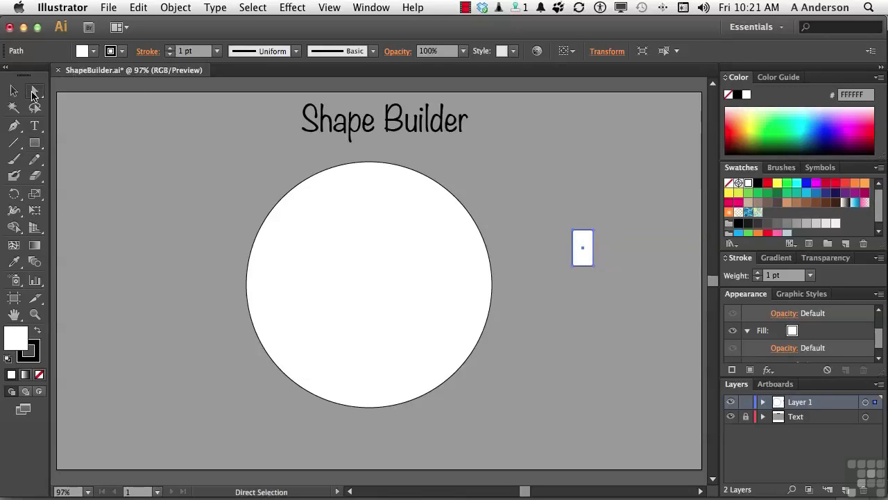
click(562, 220)
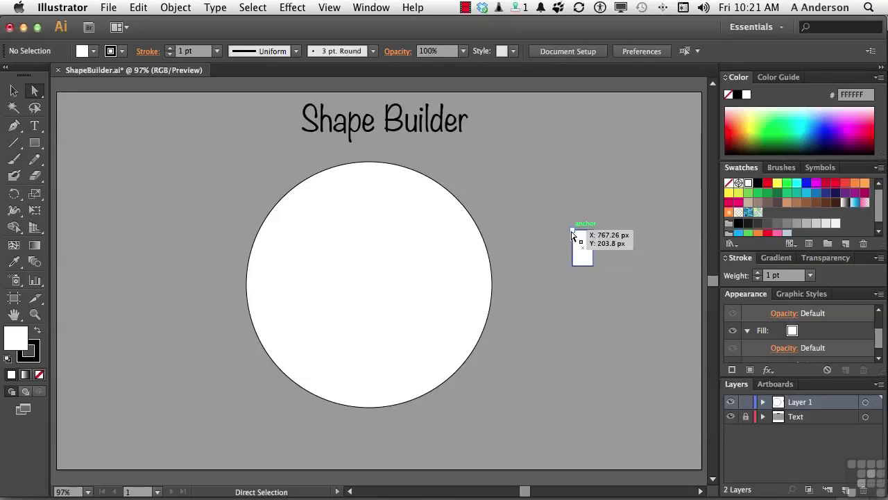
click(572, 232)
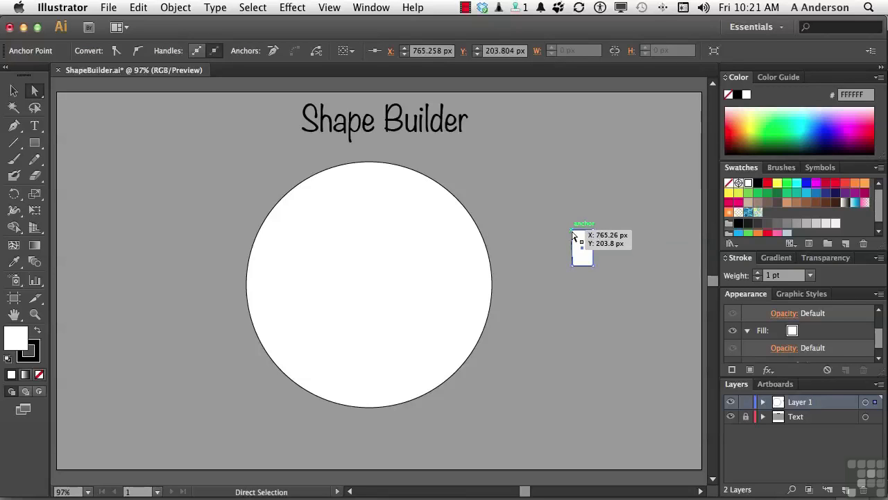
key(Left)
key(Left)
key(Left)
key(Left)
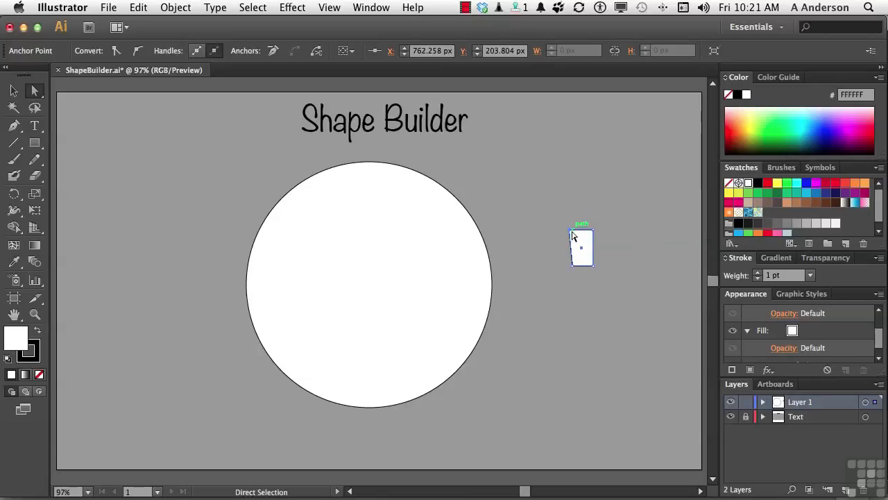
click(594, 233)
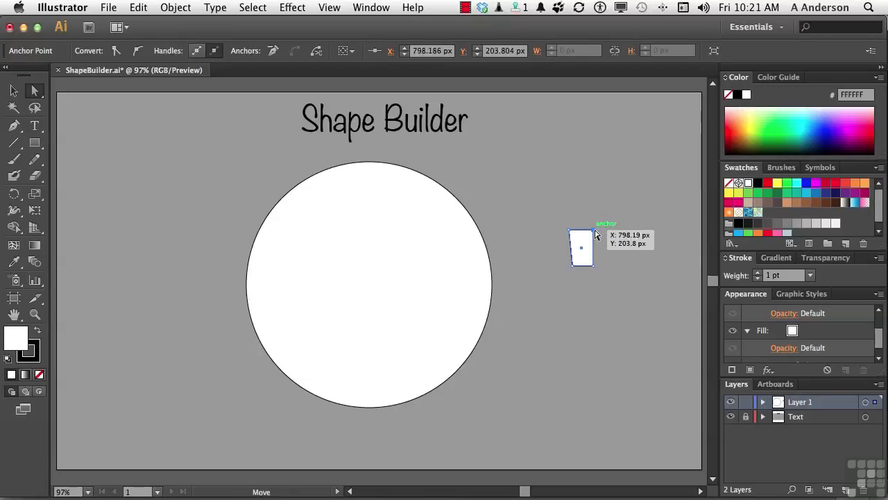
key(Right)
key(Right)
key(Right)
key(Right)
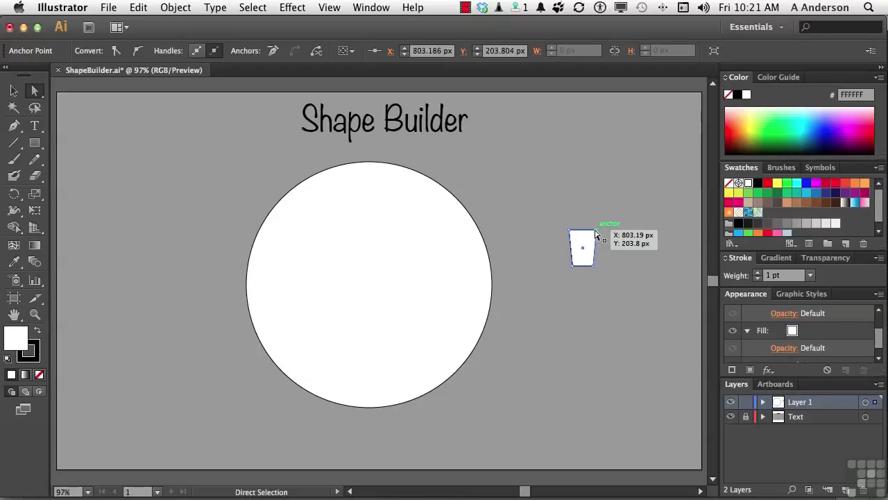
click(13, 90)
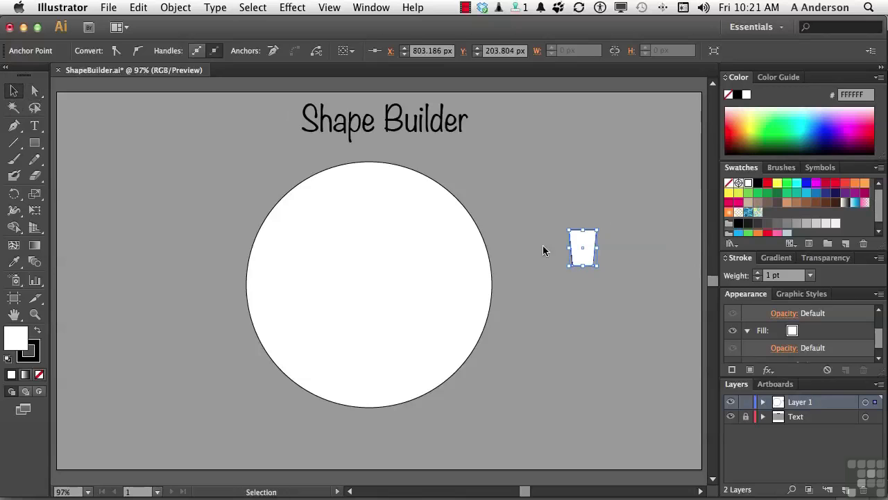
drag(580, 257, 368, 185)
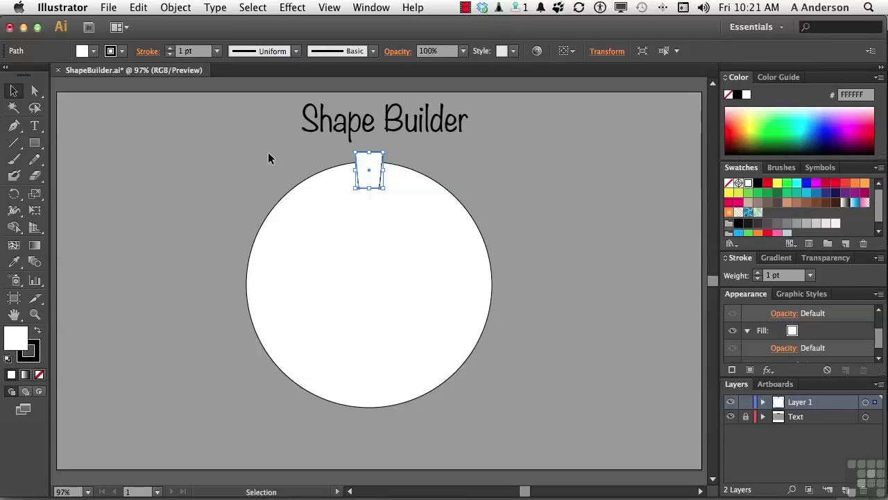
Step: Centre the tooth horizontally on the large circle with Horizontal Align Center
drag(268, 151, 488, 264)
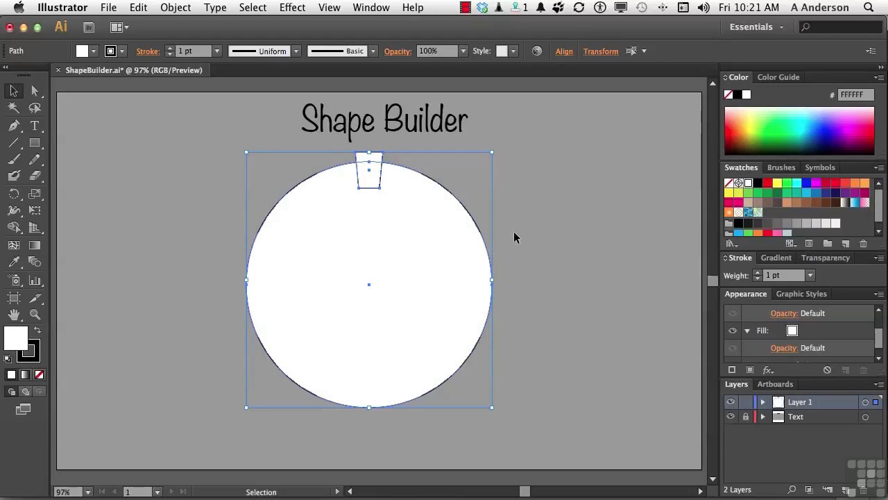
click(563, 54)
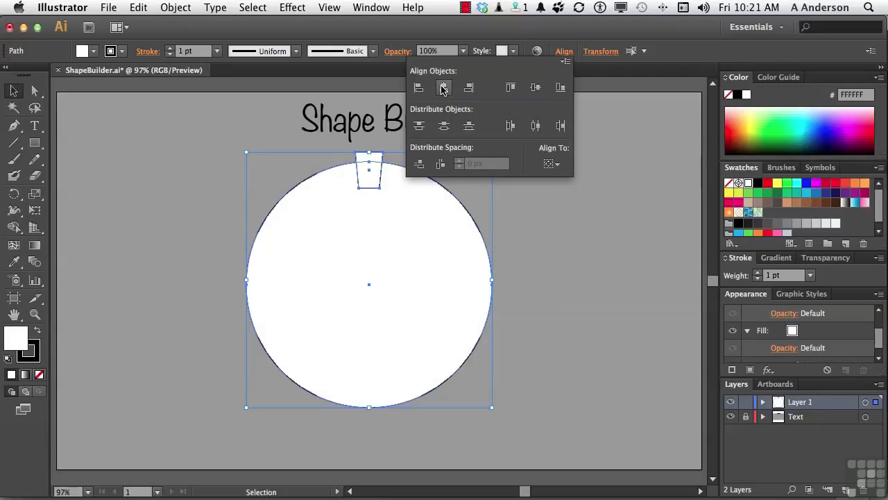
click(555, 244)
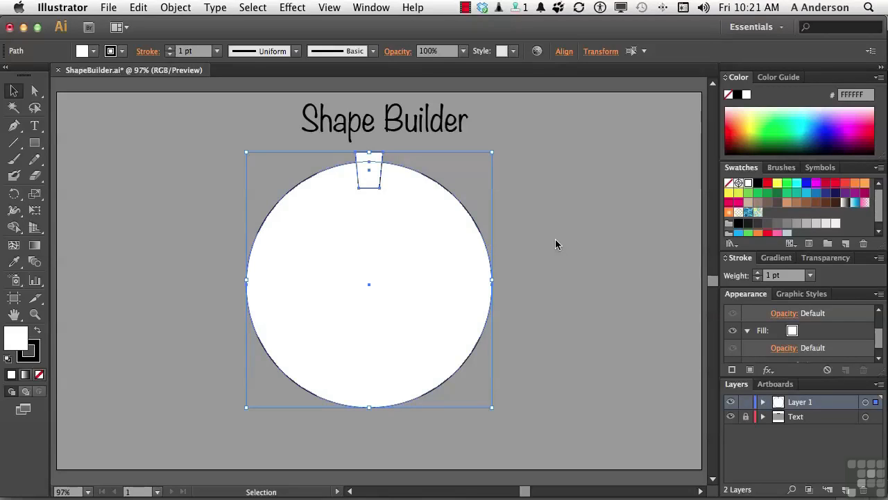
click(14, 195)
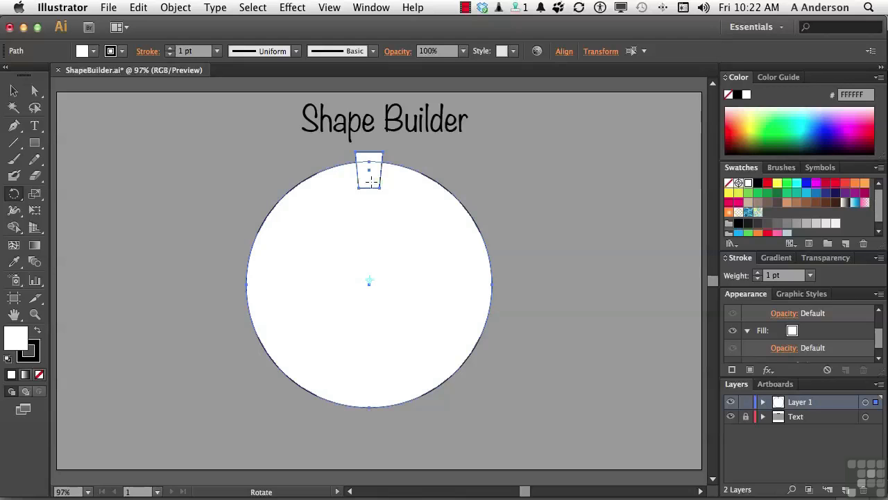
Step: Select only the tapered tooth, keeping the Rotate tool active
key(super)
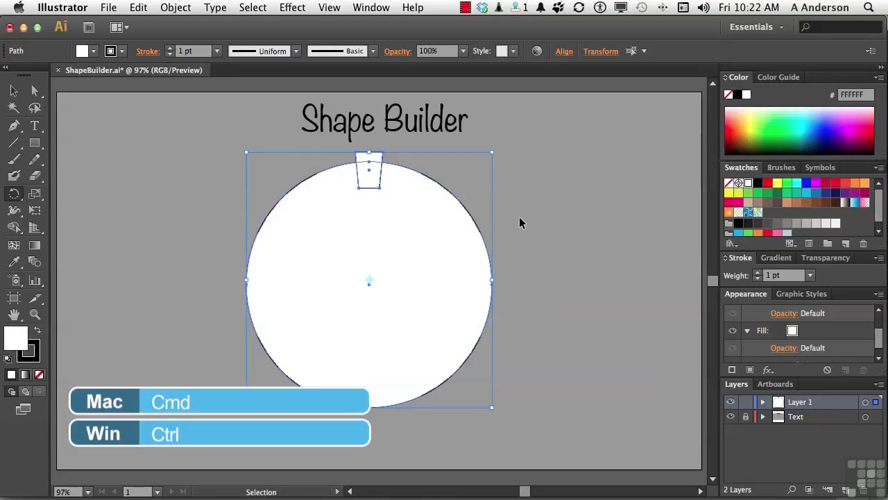
super+click(520, 218)
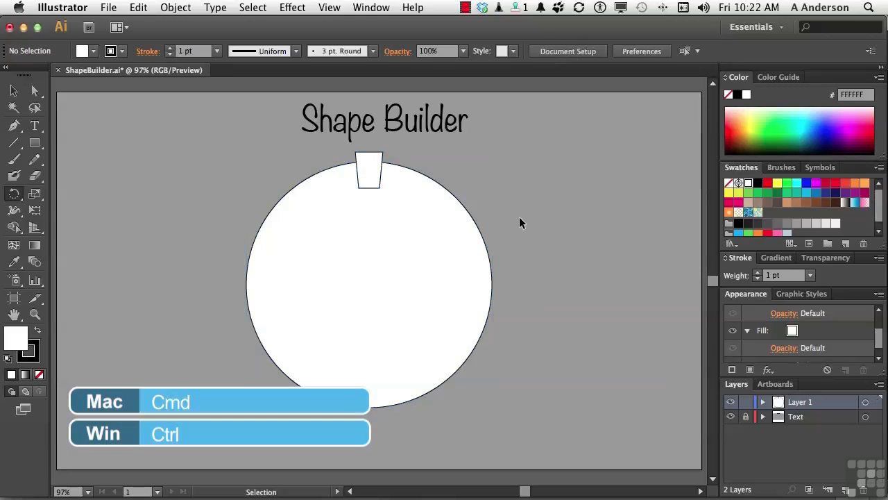
click(367, 182)
key(r)
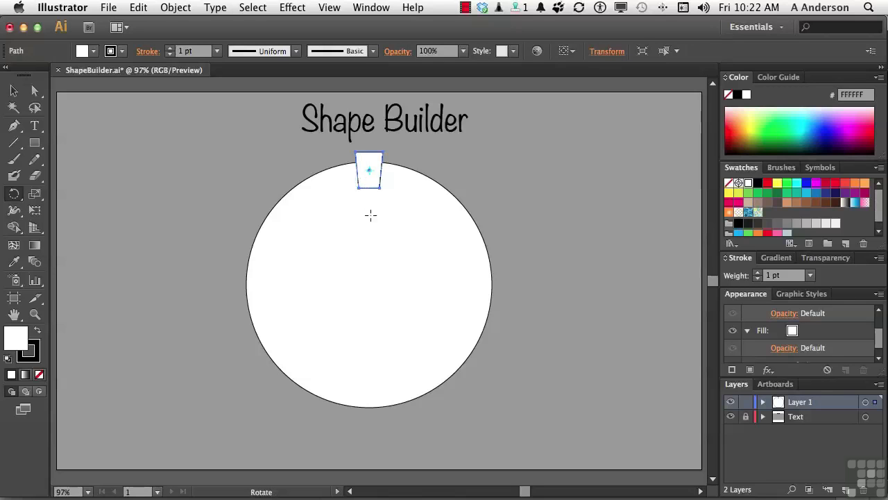
Step: Copy the tooth rotated 20° about the circle's centre, after previewing a 30° angle
alt+click(368, 285)
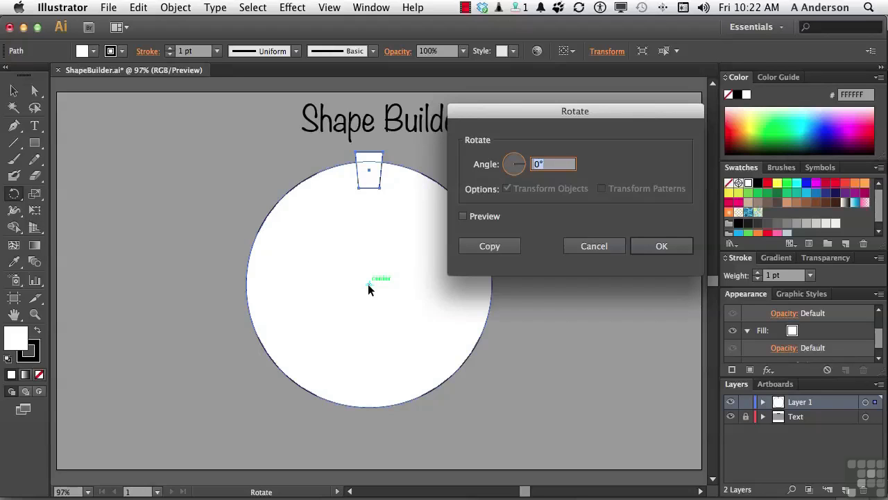
text(30)
click(464, 217)
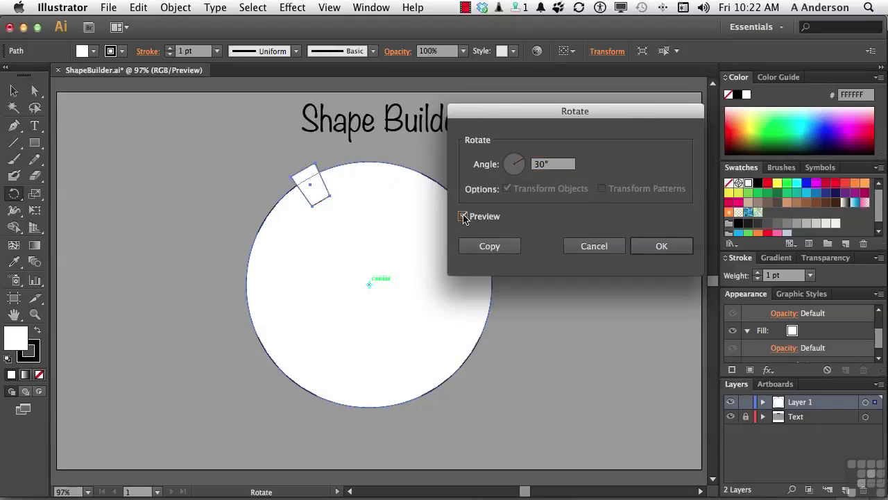
click(464, 217)
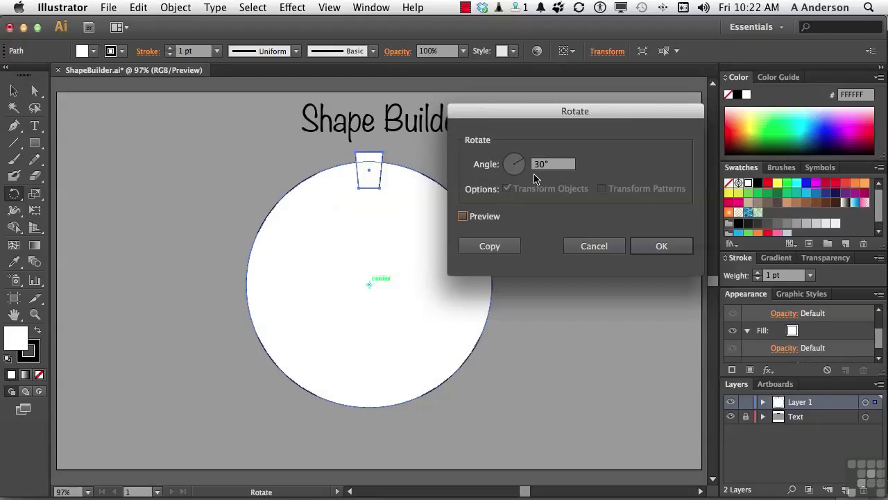
key(Tab)
text(20)
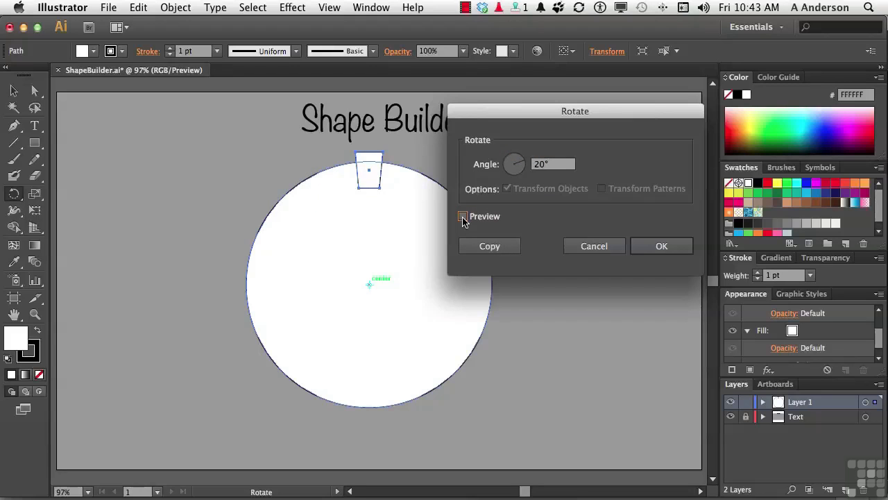
click(464, 217)
click(464, 217)
click(463, 217)
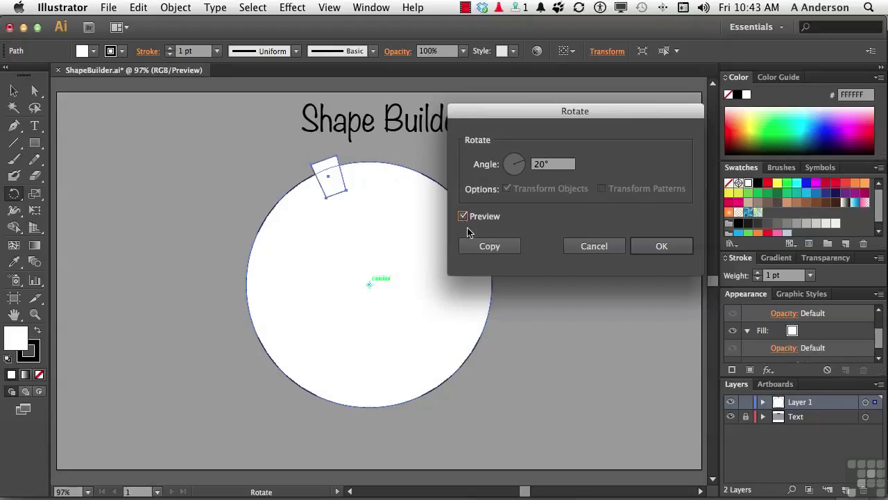
click(477, 246)
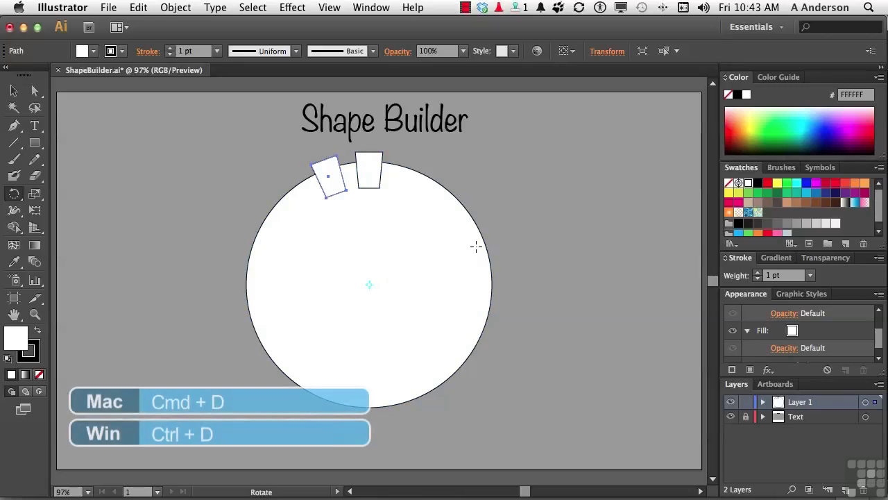
Step: Repeat the 20° rotated copy with Cmd+D around the circle, then select the circle and all teeth
key(super+d)
key(super+d)
key(super+d)
key(super+d)
key(super+d)
key(super+d)
key(super+d)
key(super+d)
key(super+d)
key(super+d)
key(super+d)
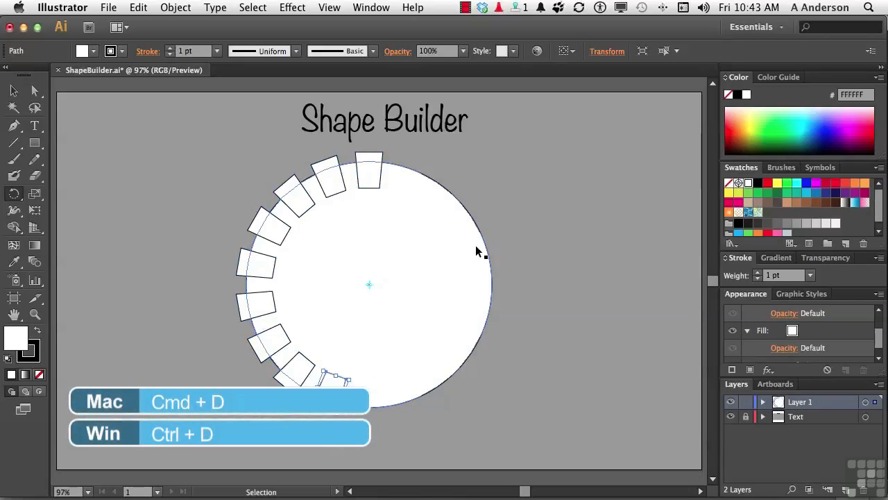
key(super+d)
key(super+d)
key(super+d)
key(super+d)
key(super+d)
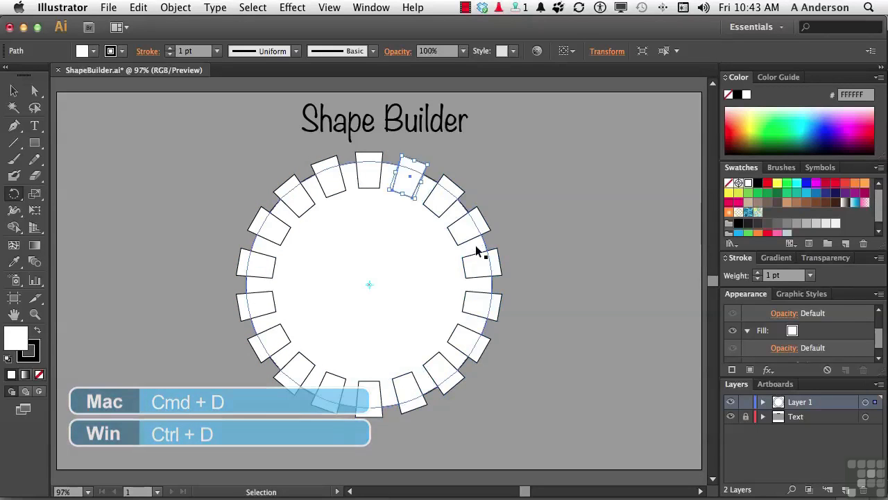
key(r)
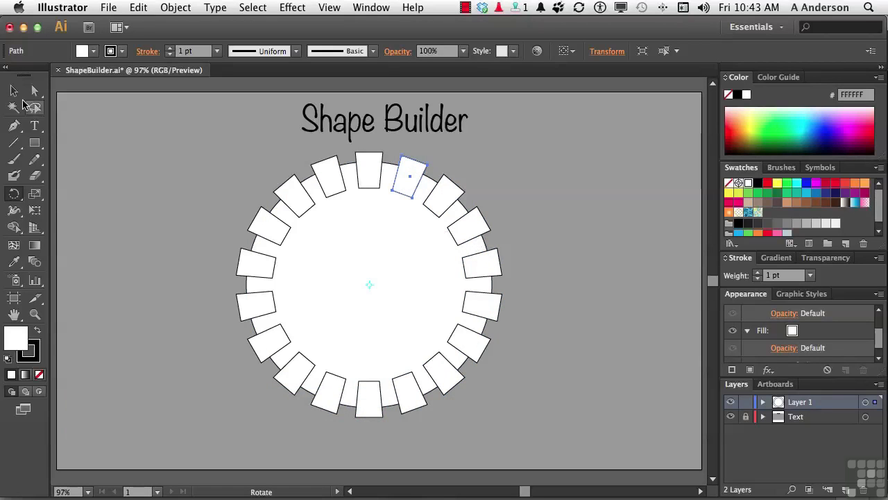
key(v)
drag(222, 136, 551, 434)
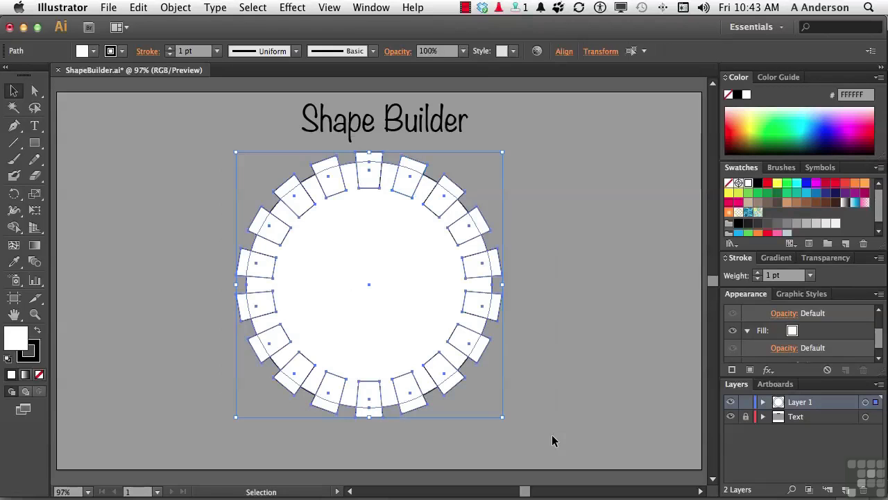
Step: With Shape Builder, delete the ring pieces between teeth around the right and bottom
click(14, 229)
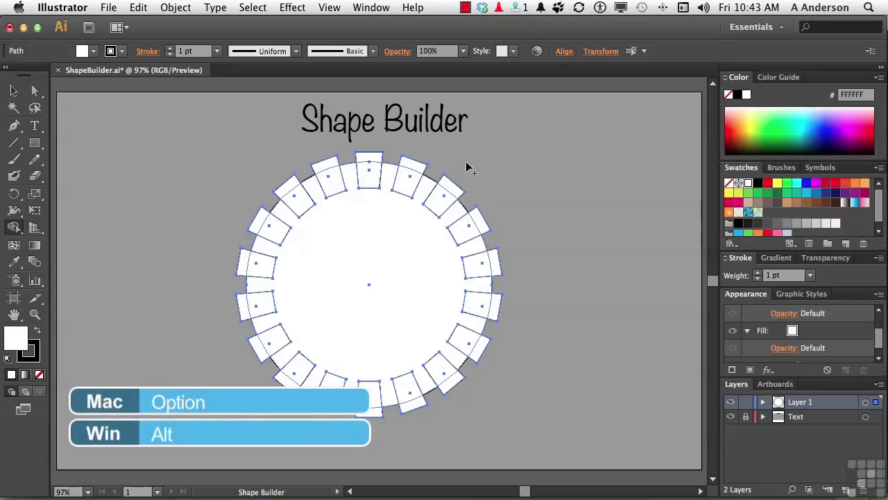
alt+click(444, 202)
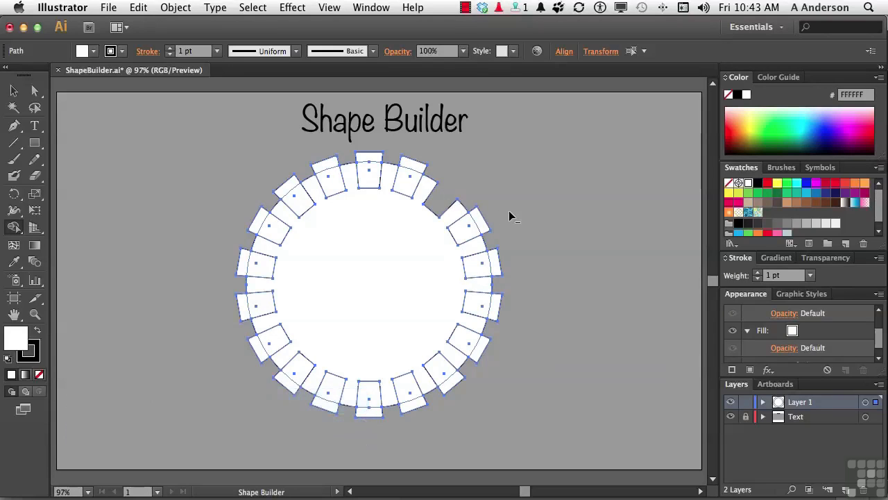
alt+click(469, 226)
alt+click(486, 263)
alt+click(478, 306)
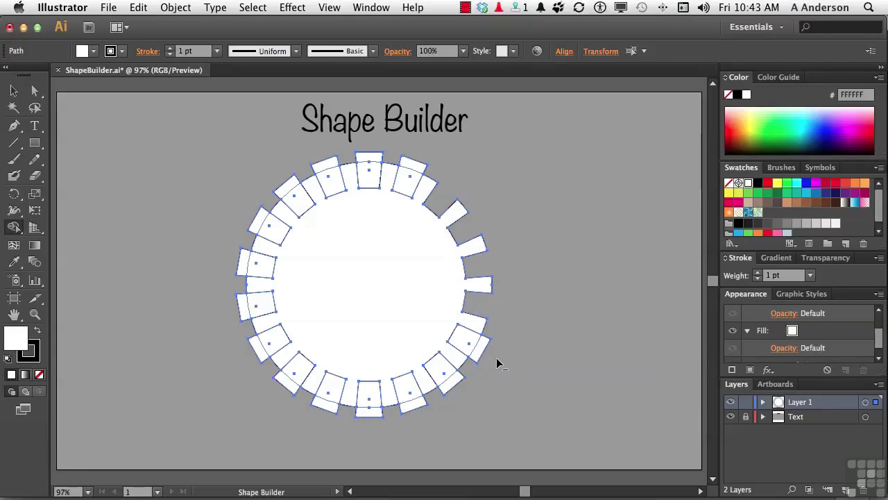
alt+click(465, 340)
alt+click(442, 378)
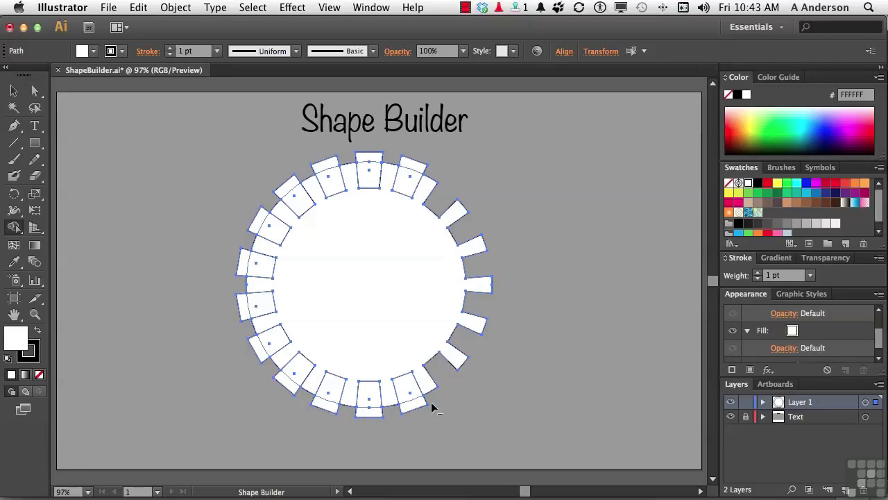
alt+click(411, 391)
alt+click(368, 397)
Step: Delete the remaining ring pieces between teeth around the left and top of the gear
alt+click(328, 393)
alt+click(293, 371)
alt+click(265, 343)
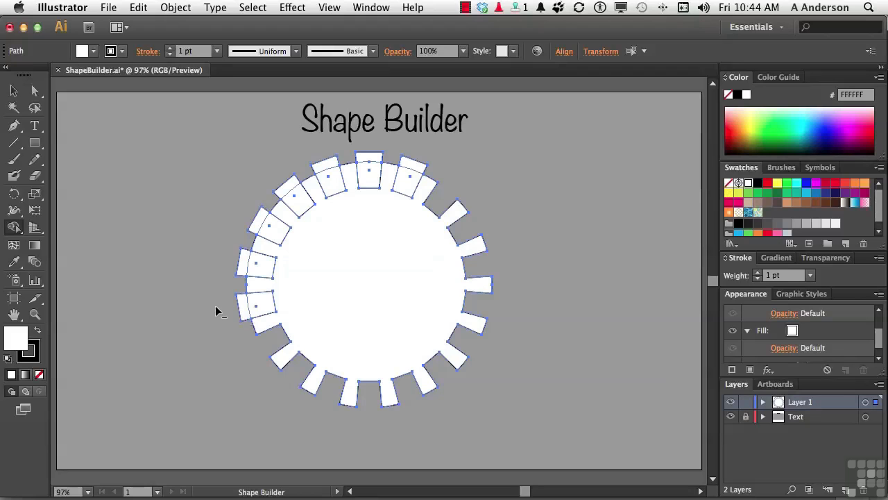
alt+click(239, 304)
alt+click(262, 268)
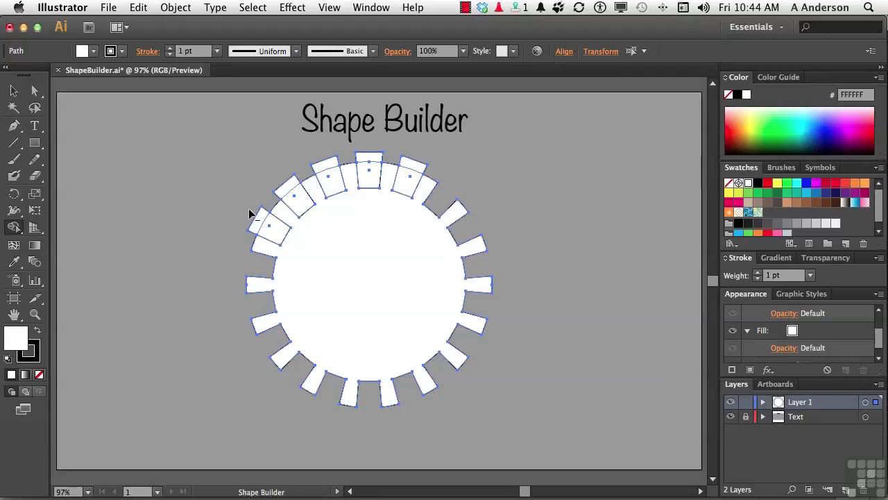
alt+click(270, 228)
alt+click(288, 192)
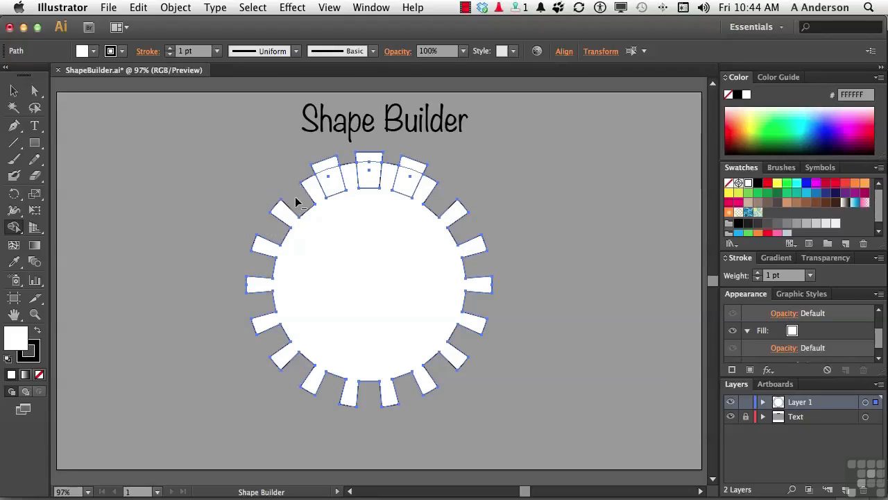
alt+click(323, 165)
alt+click(333, 168)
alt+click(368, 168)
alt+click(409, 186)
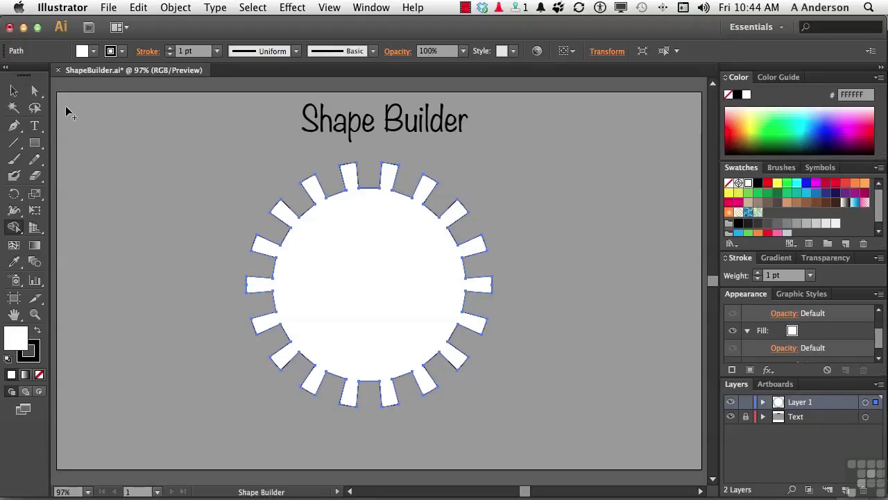
Step: Move the gear left, shrink it, and place a duplicate gear to its right with teeth touching
click(15, 92)
click(310, 258)
drag(345, 276, 223, 262)
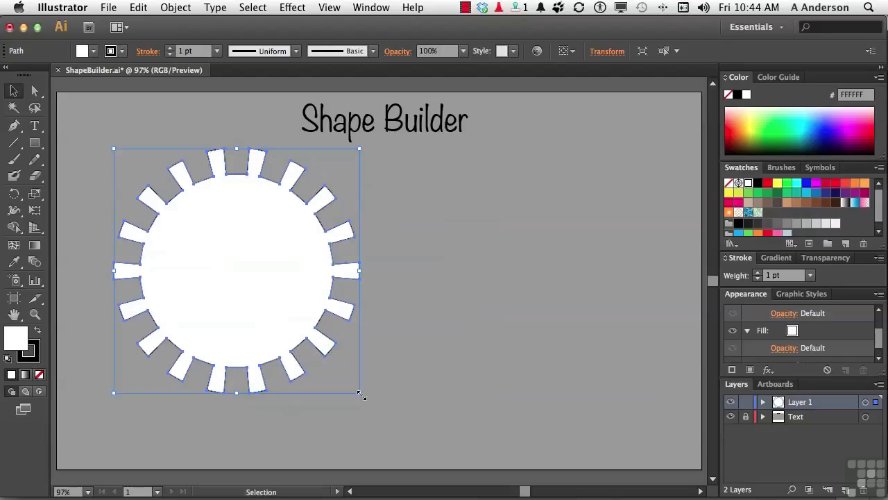
drag(361, 395, 316, 361)
drag(276, 290, 402, 259)
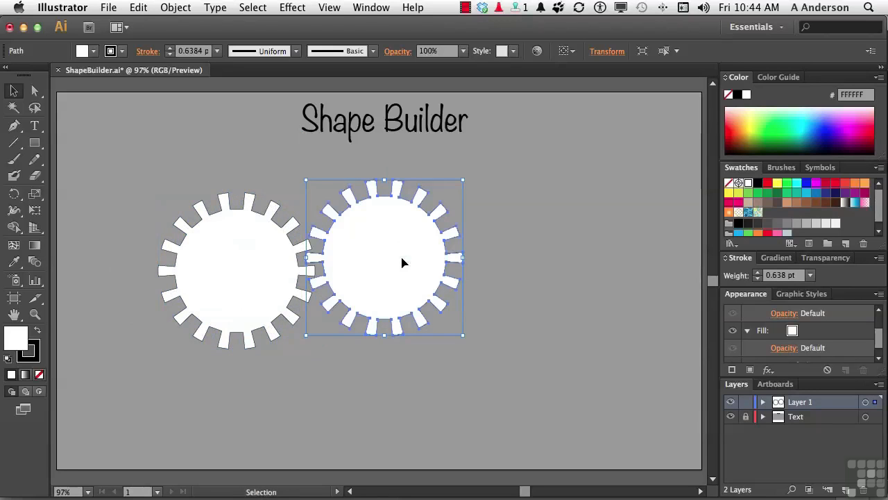
click(541, 299)
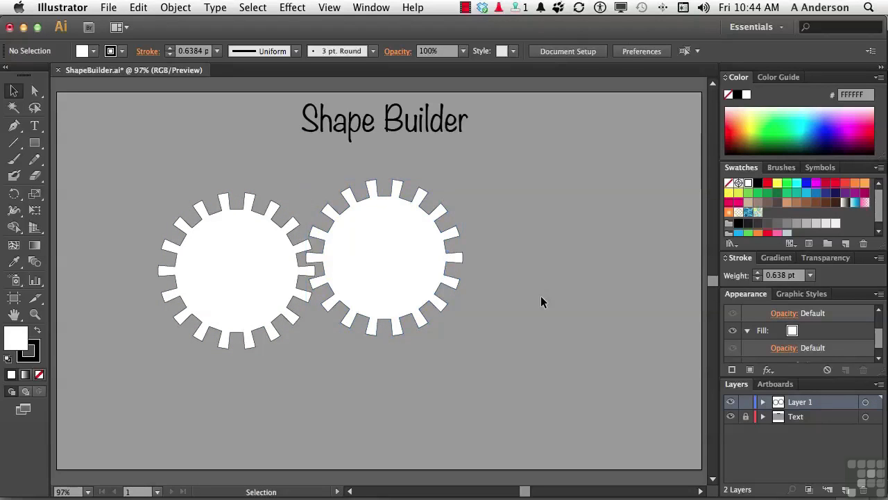